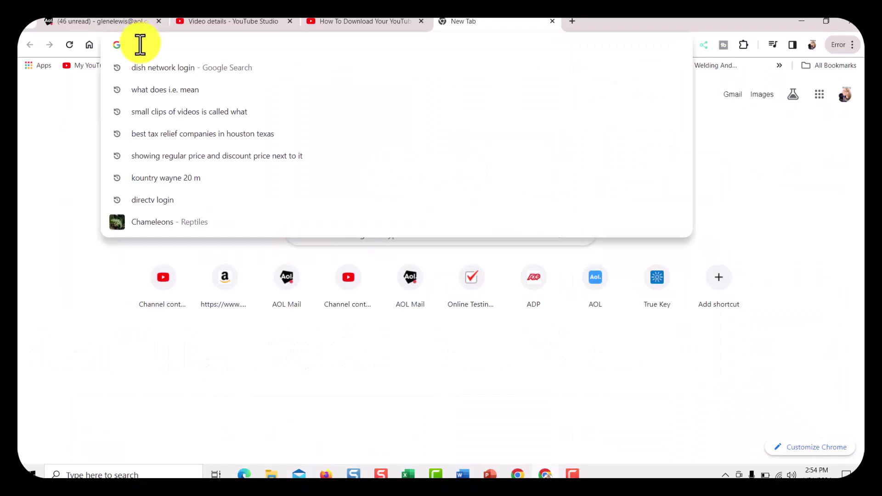
pyautogui.write('https://adsense.google.com/start/')
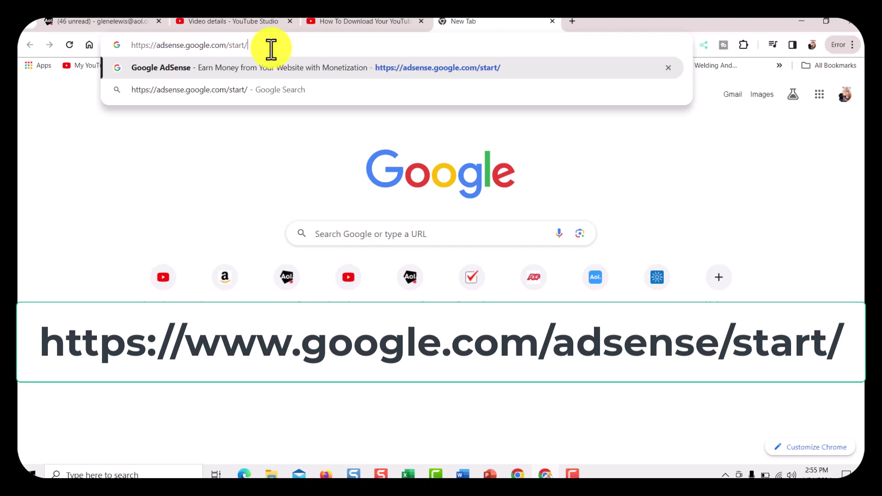
pyautogui.press('Return')
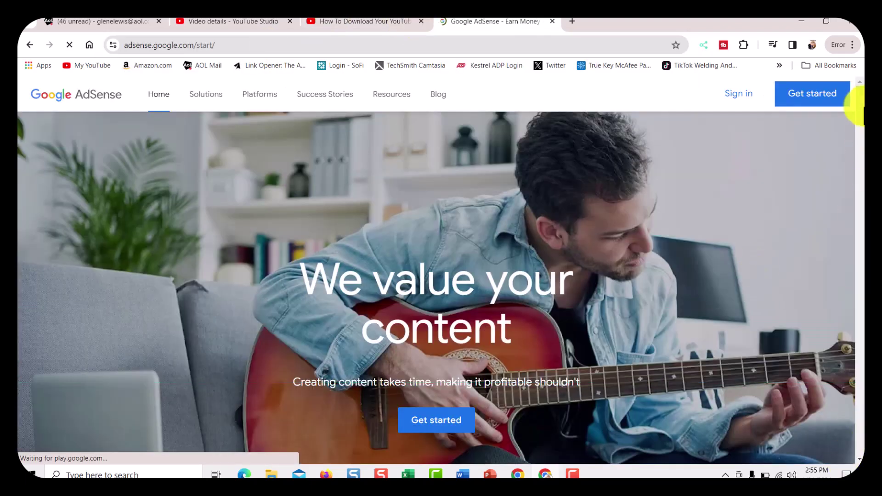
# Sign in to AdSense and go to Payments info under the Payments section
pyautogui.click(734, 95)
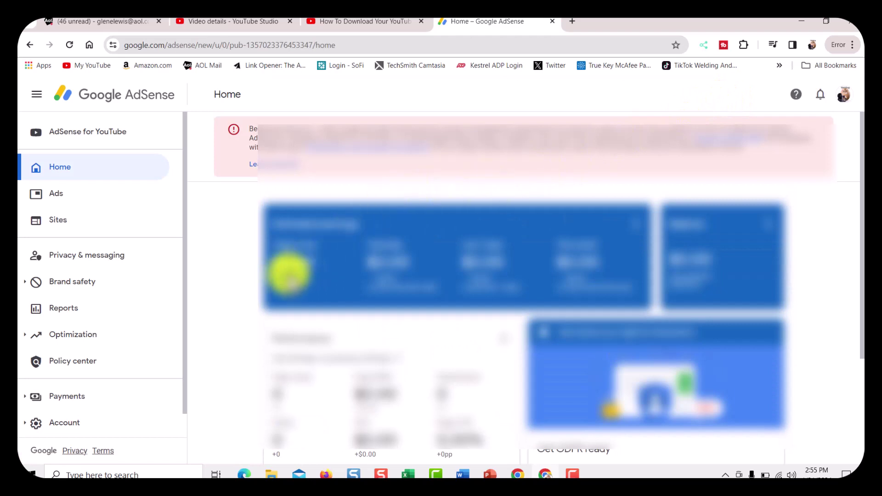
pyautogui.click(32, 399)
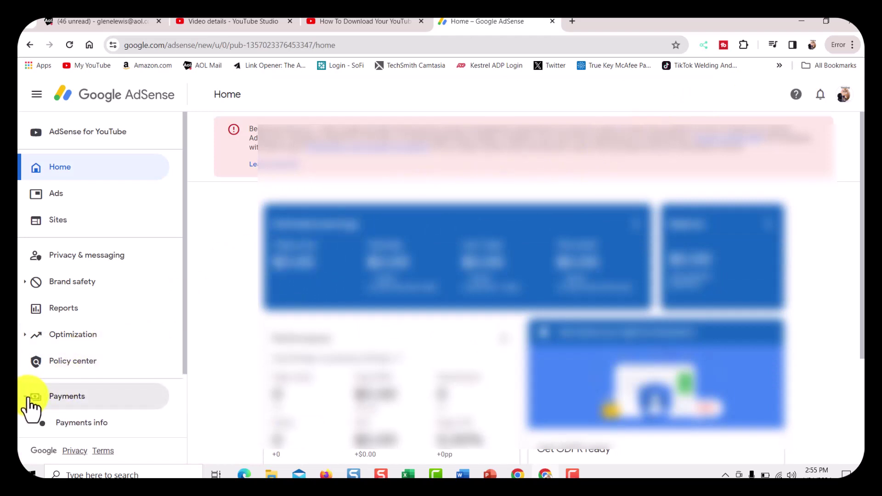
pyautogui.click(81, 422)
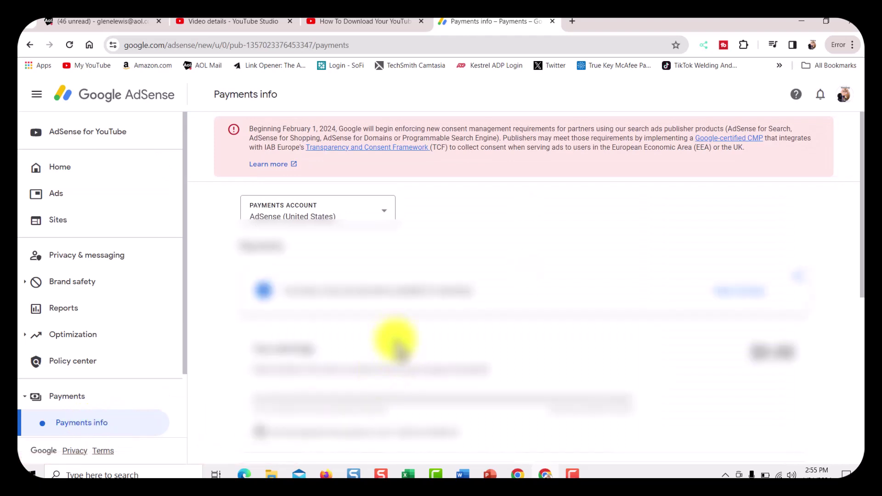
pyautogui.scroll(-2, 397, 345)
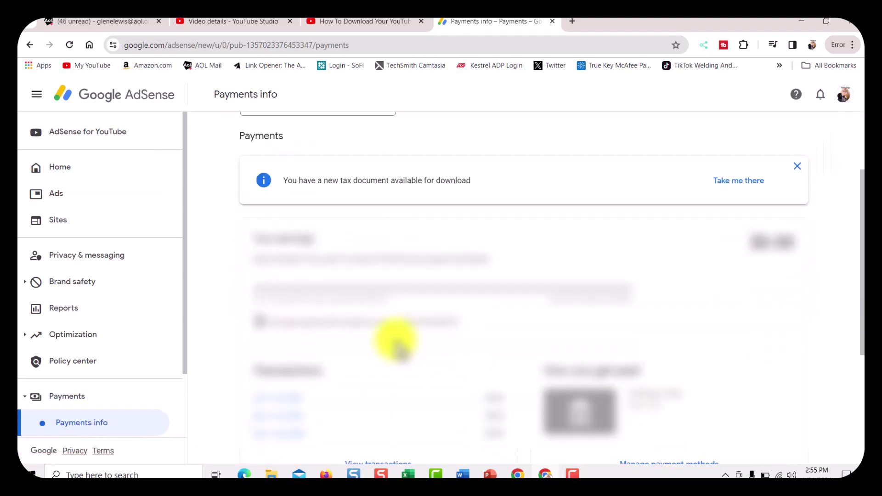
pyautogui.scroll(1, 398, 344)
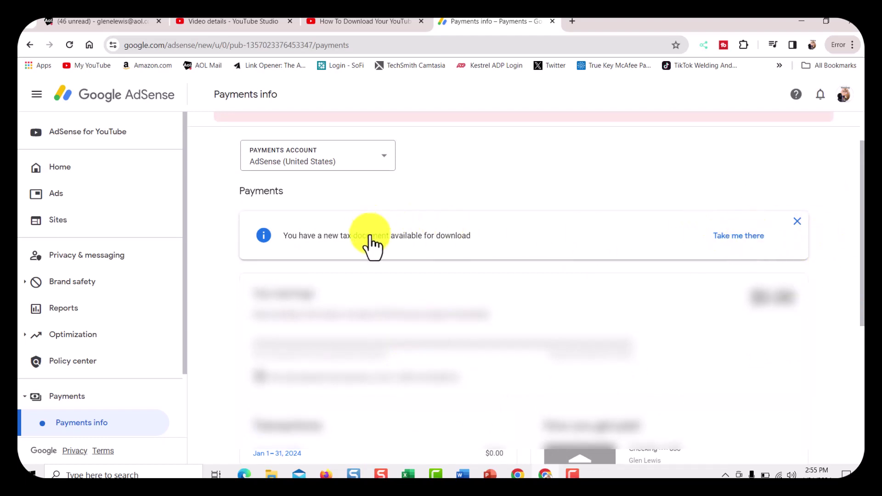
# Follow the 'Take me there' link on the new tax document notice
pyautogui.click(740, 236)
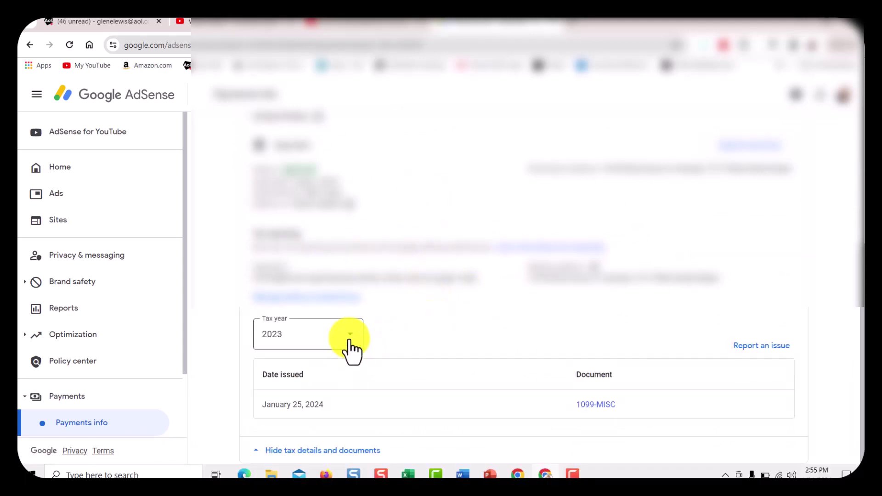
# Keep tax year 2023 and open its 1099-MISC document
pyautogui.click(354, 344)
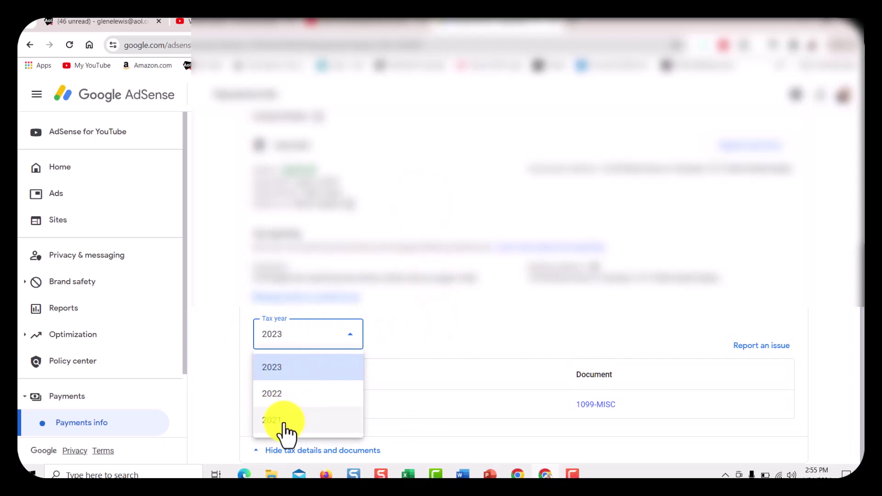
pyautogui.click(282, 372)
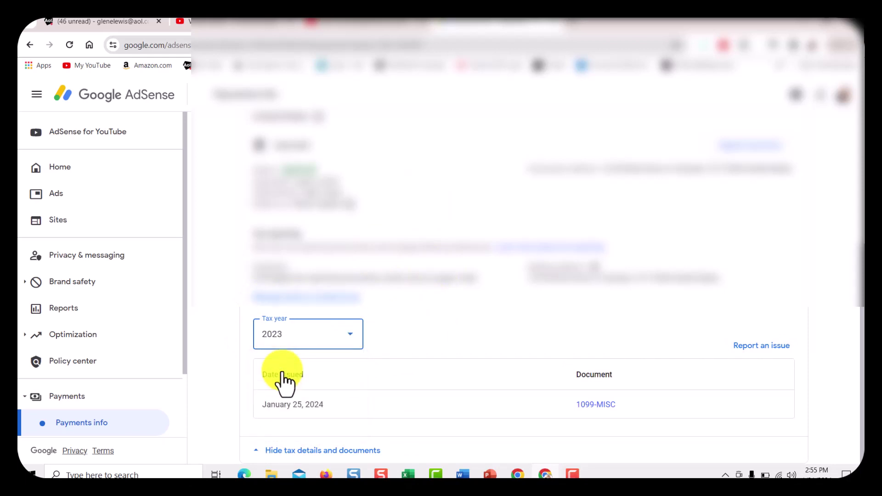
pyautogui.click(600, 408)
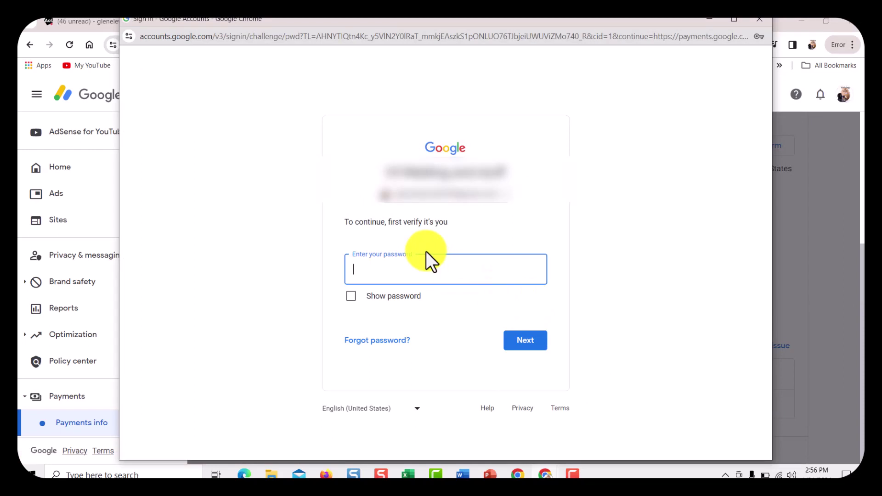
pyautogui.write('********')
# Submit the account password in the Google verification window
pyautogui.click(524, 343)
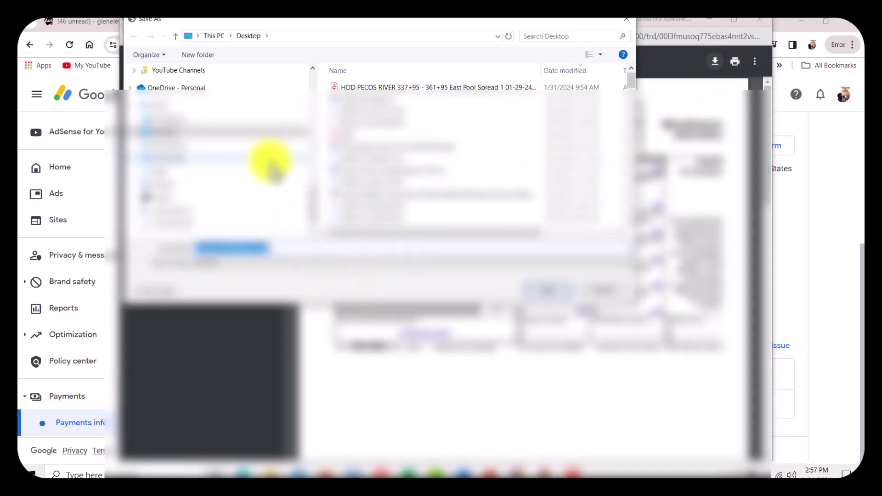
pyautogui.scroll(3, 187, 128)
pyautogui.scroll(3, 178, 127)
pyautogui.scroll(3, 179, 127)
pyautogui.scroll(3, 174, 128)
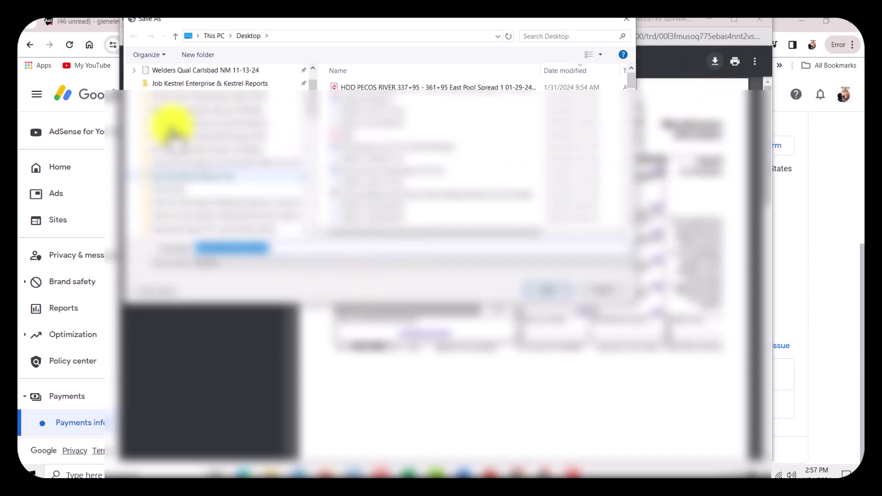
pyautogui.scroll(3, 165, 121)
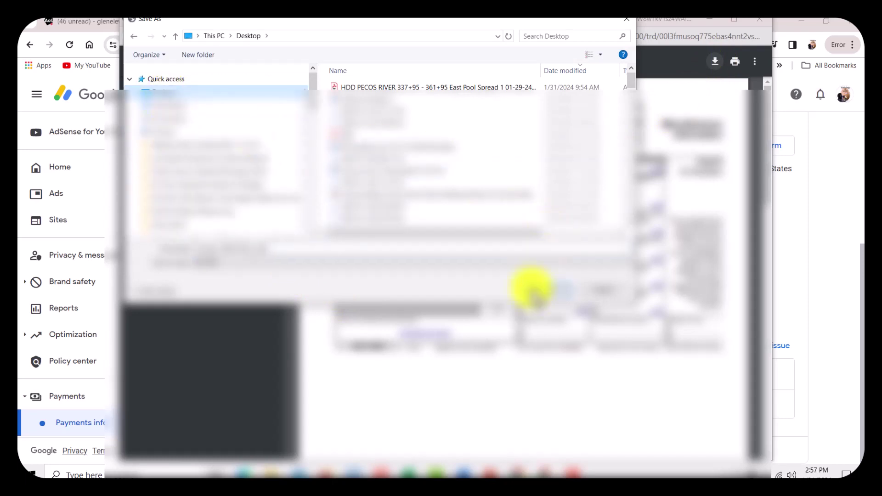
# Save Google_1099-MISC_2023 into the Desktop folder from the Save As dialog
pyautogui.click(548, 291)
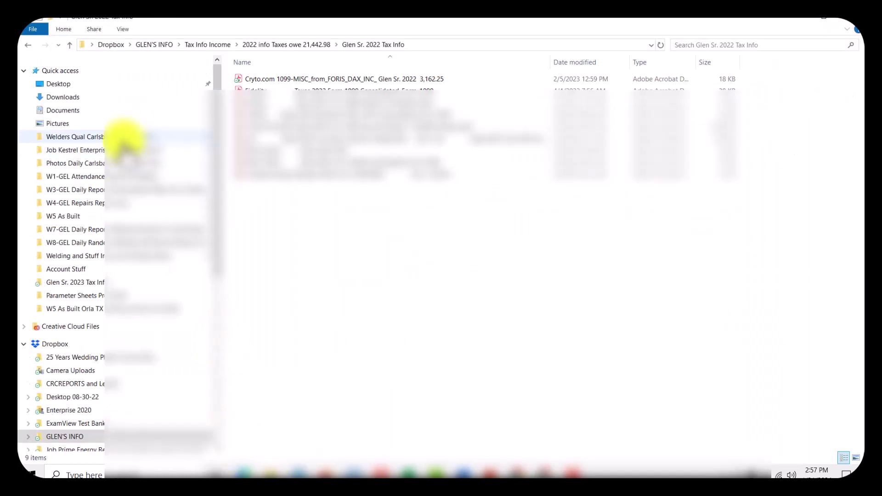
# Open Google_1099-MISC_2023 from the Desktop folder with the first suggested app
pyautogui.click(52, 85)
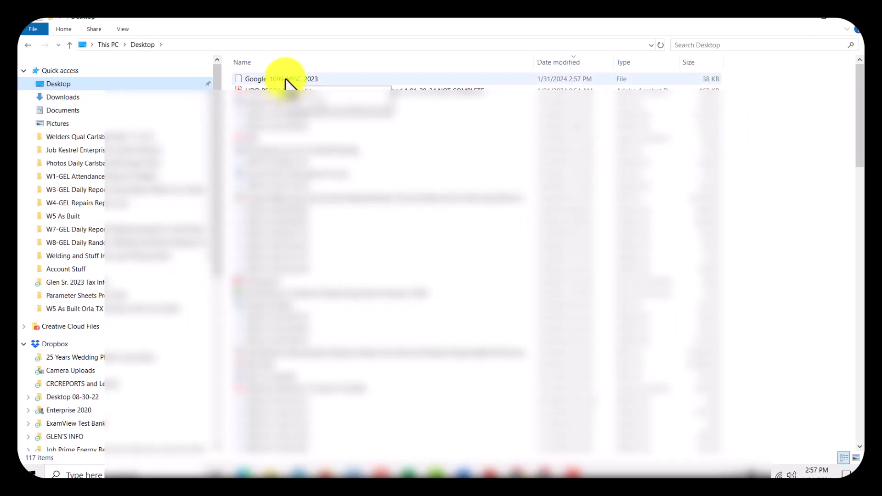
pyautogui.click(288, 85)
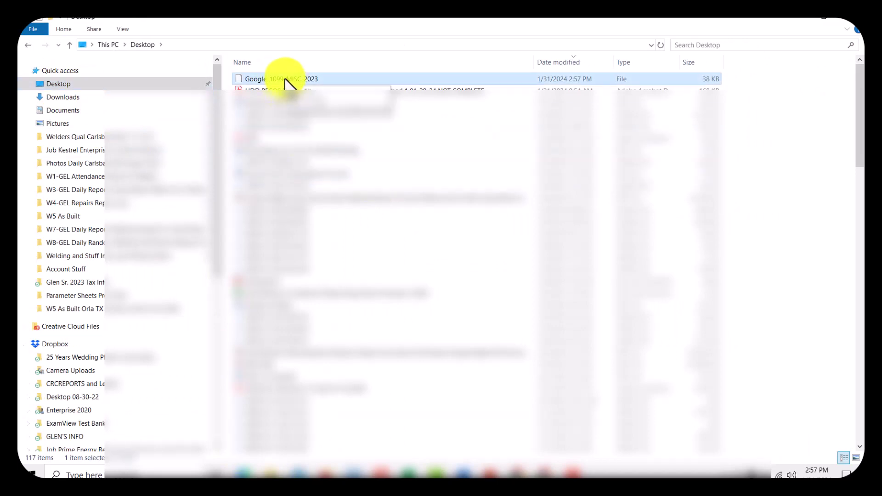
pyautogui.doubleClick(288, 83)
pyautogui.click(414, 184)
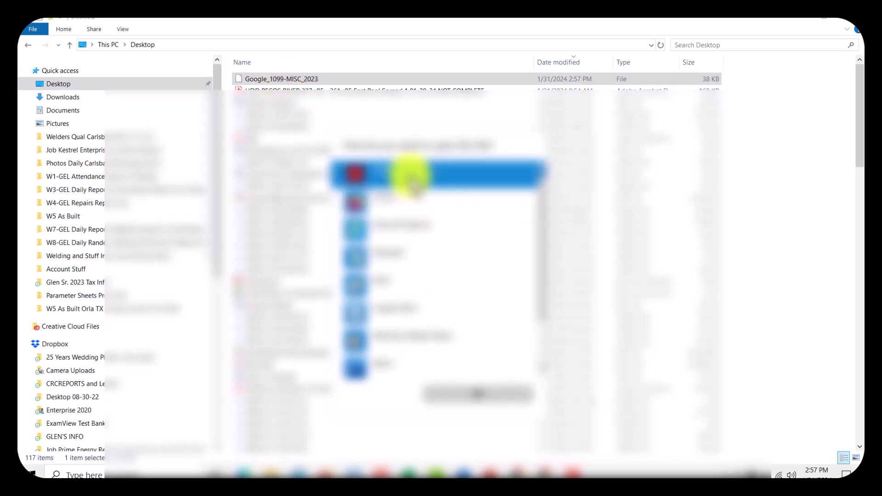
pyautogui.click(491, 397)
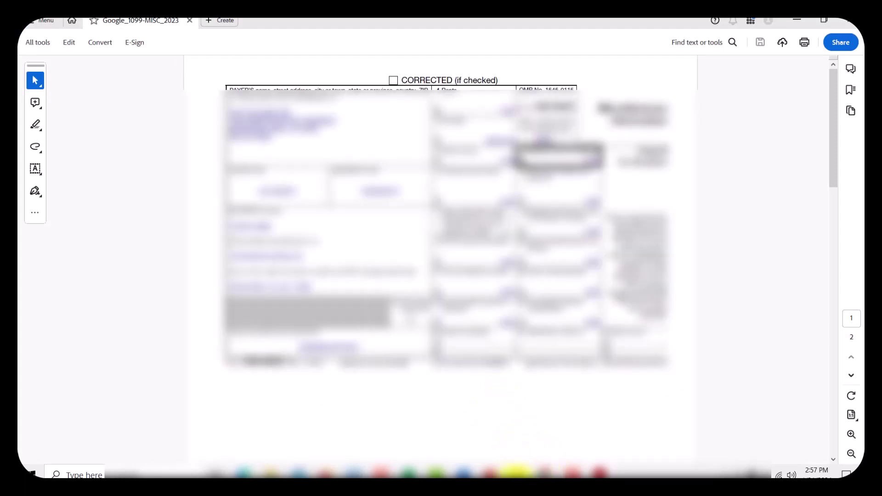
# Bring Google Chrome back to the front from the taskbar
pyautogui.click(515, 470)
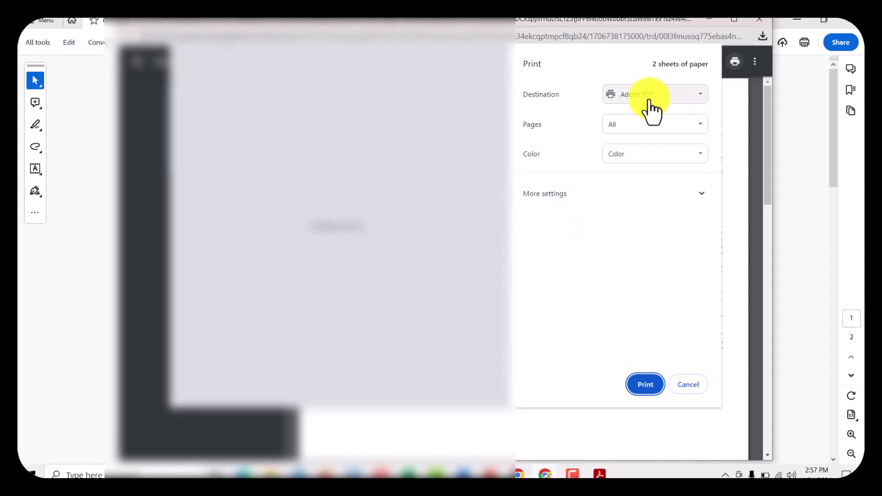
# Keep Adobe PDF as the print destination for the 1099-MISC
pyautogui.click(701, 97)
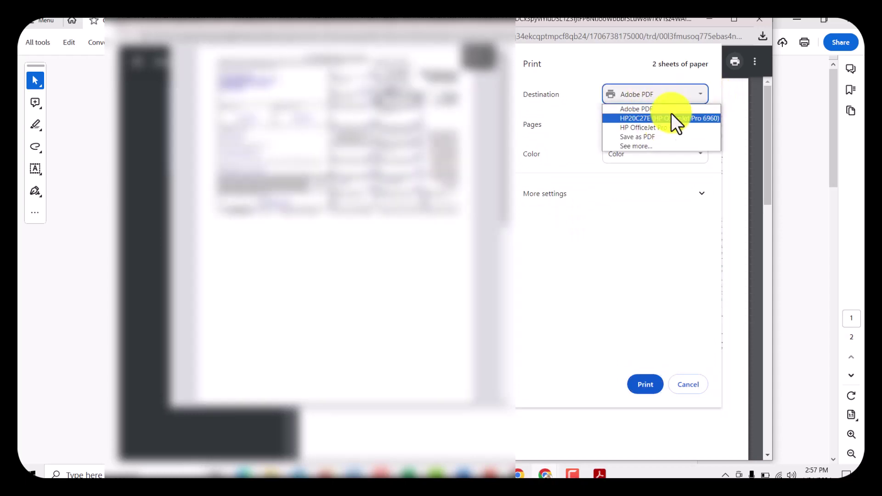
pyautogui.click(699, 109)
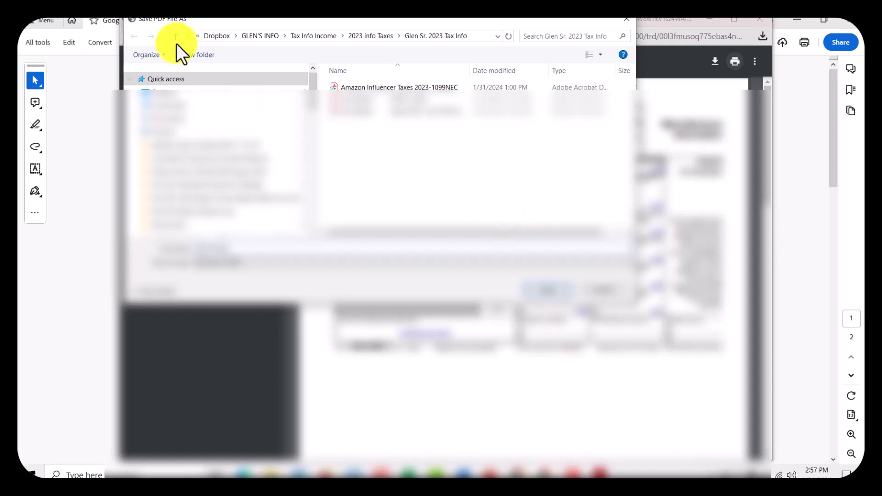
# Save the printed PDF to the Desktop and select the '2023 taxes' file there
pyautogui.click(166, 92)
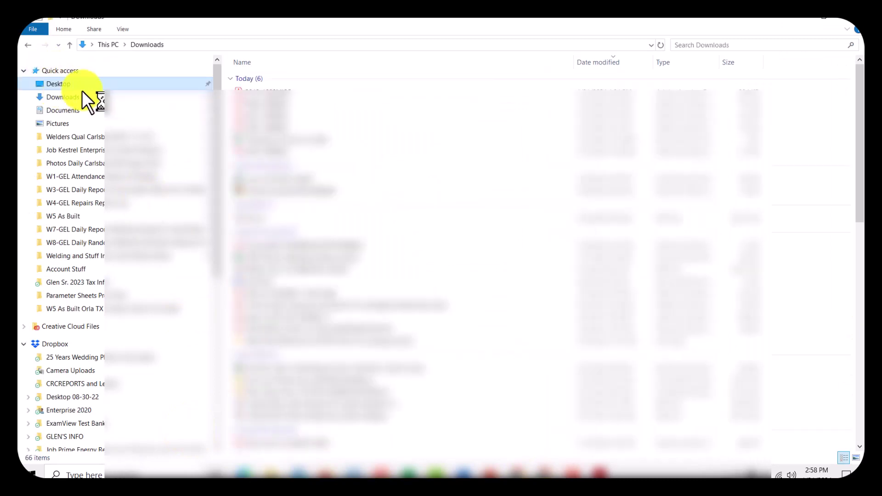
pyautogui.click(261, 78)
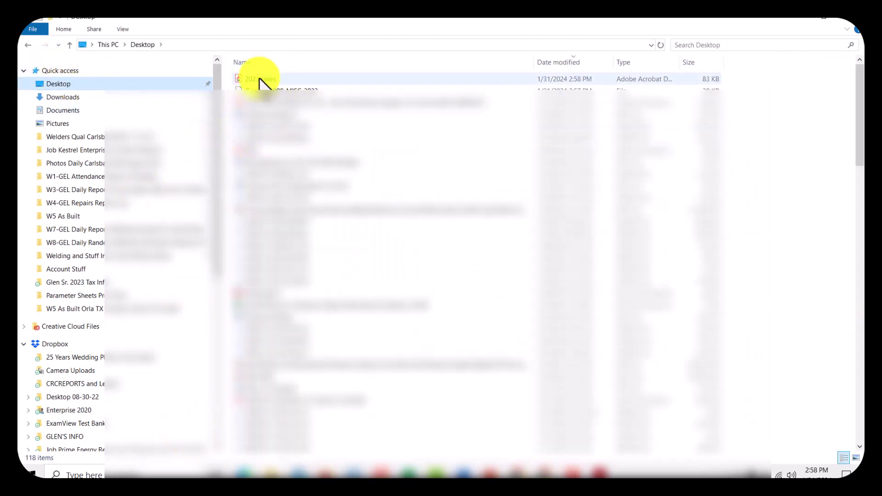
pyautogui.click(261, 80)
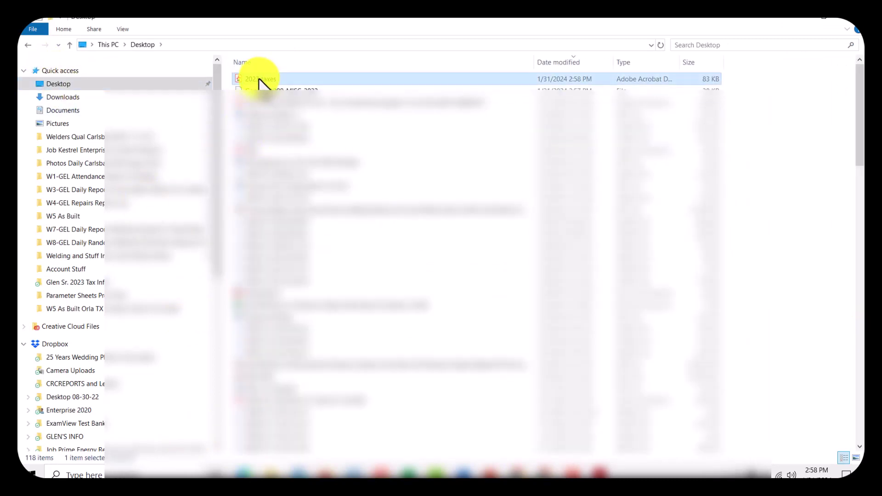
pyautogui.doubleClick(260, 80)
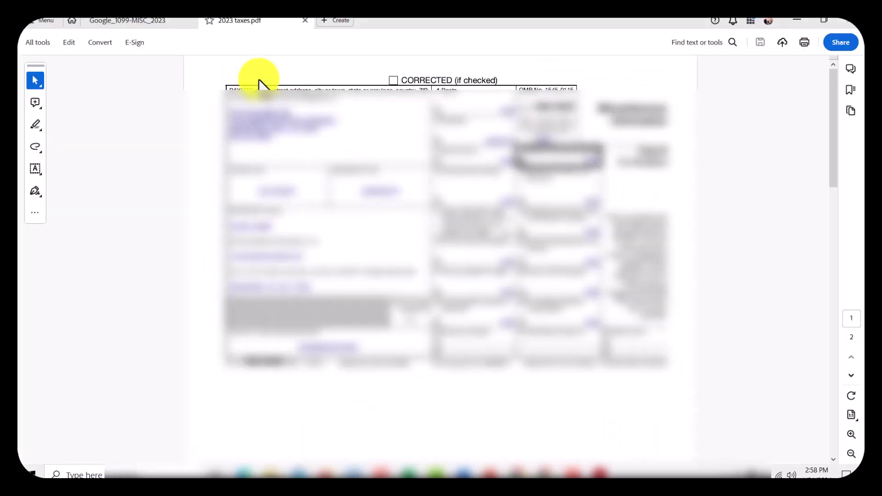